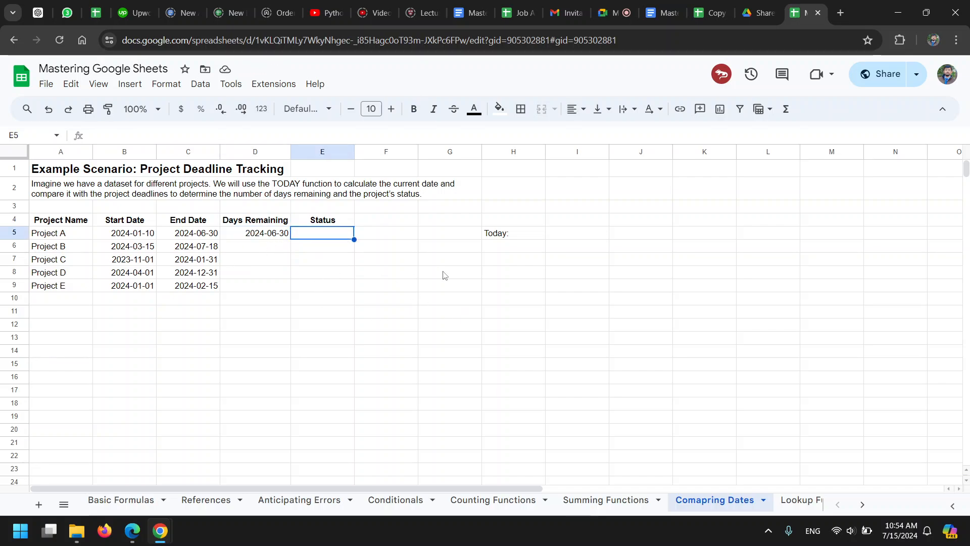
Enter the formula =today() in cell I5 beside the "Today:" label
{"action": "left_click", "coordinate": [524, 235]}
{"action": "left_click", "coordinate": [584, 240]}
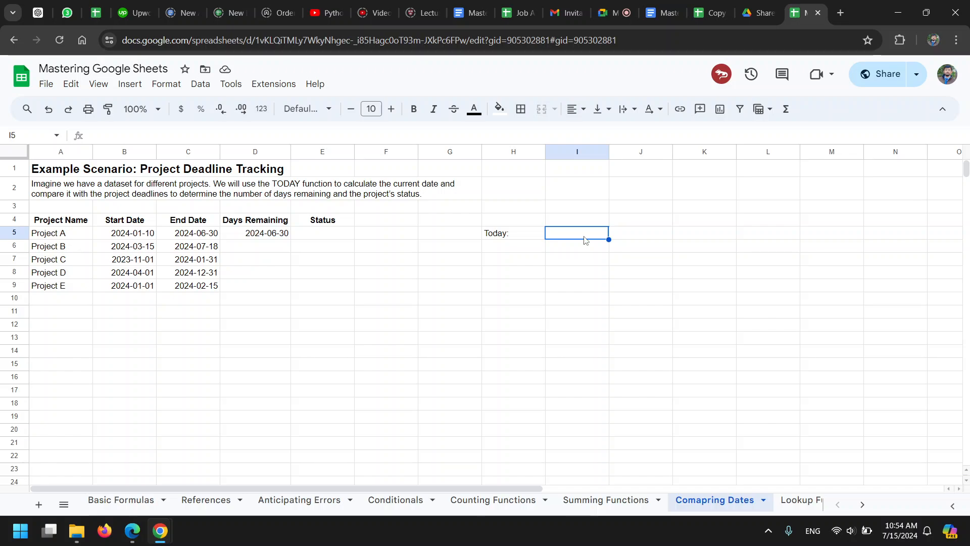
{"action": "type", "text": "=today("}
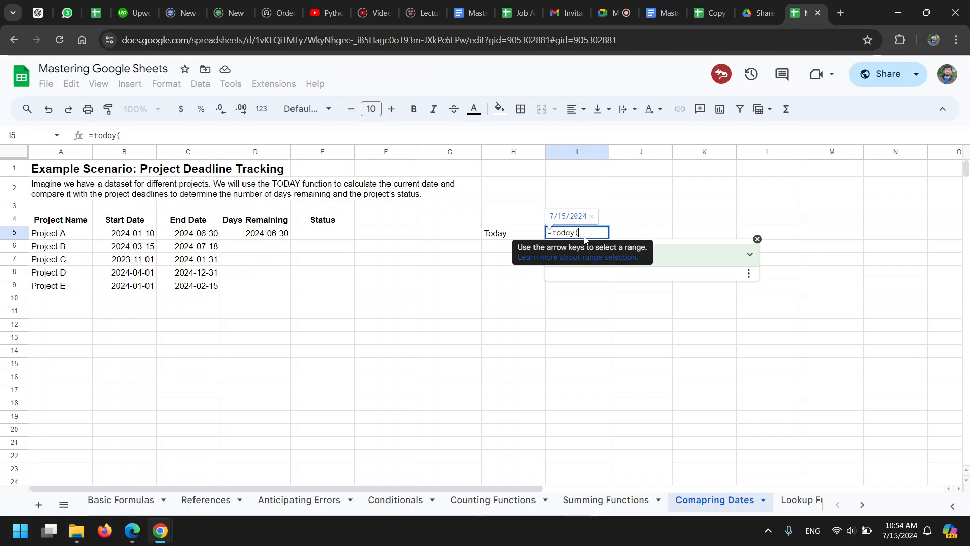
{"action": "type", "text": ")"}
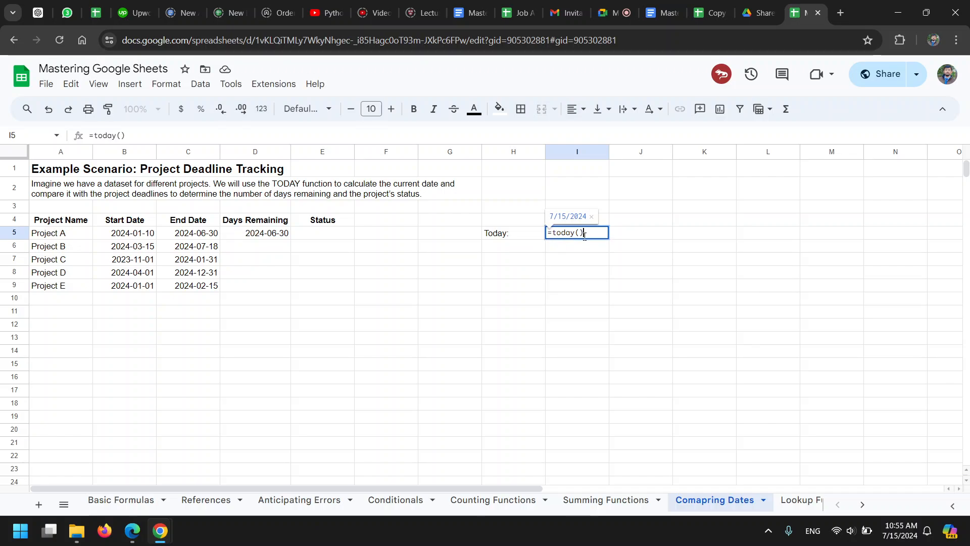
{"action": "key", "text": "Return"}
{"action": "left_click", "coordinate": [584, 237]}
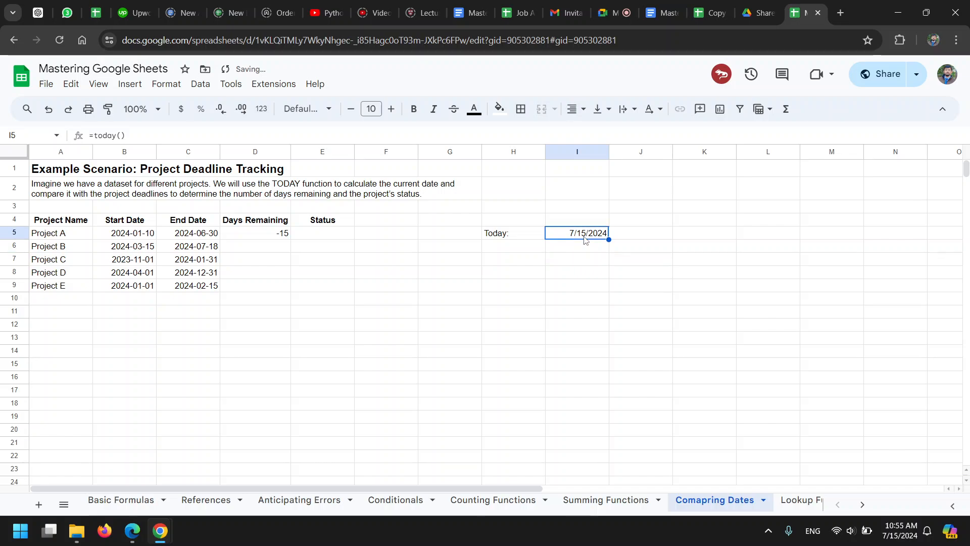
Apply the suggested Days Remaining formula =C5-$I$5 to D5:D9, and check the formulas of several projects
{"action": "left_click", "coordinate": [268, 237]}
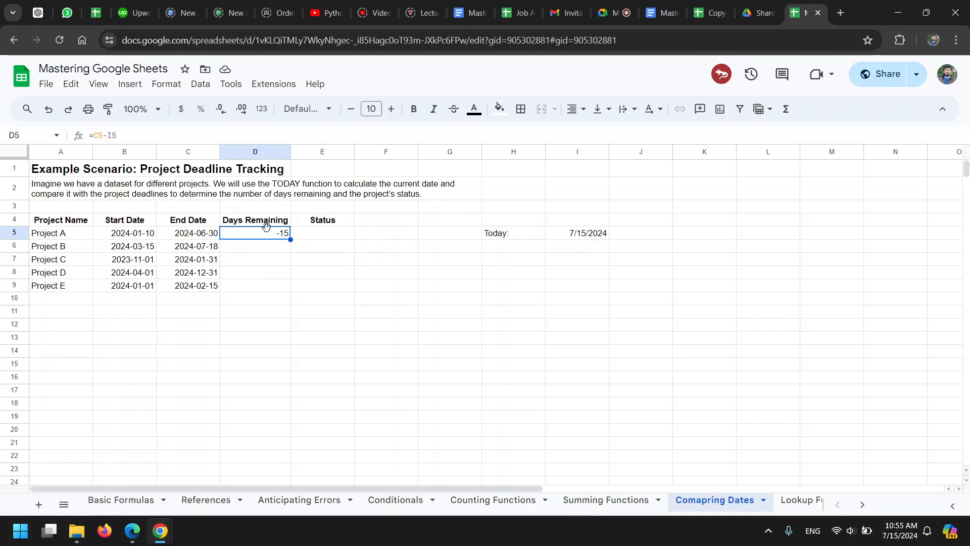
{"action": "left_click", "coordinate": [98, 135]}
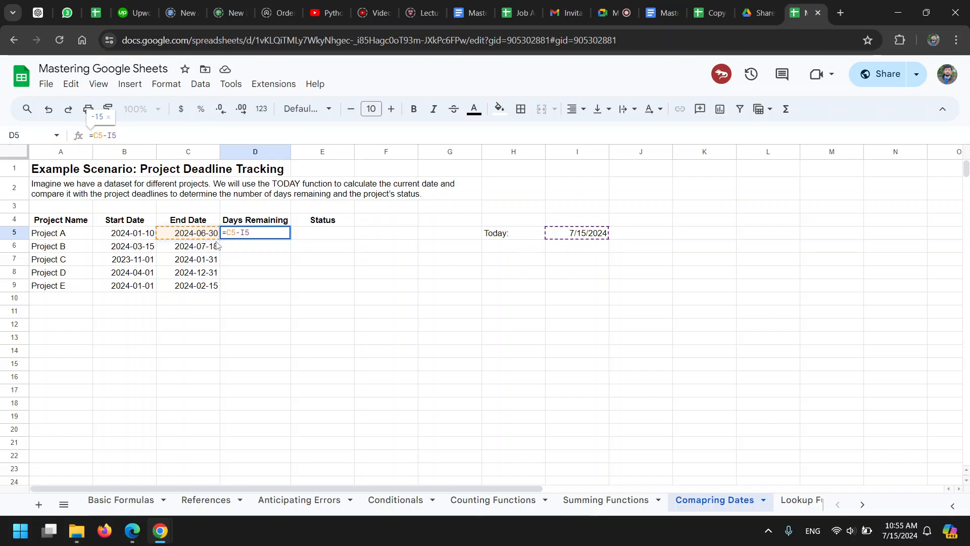
{"action": "left_click", "coordinate": [256, 235]}
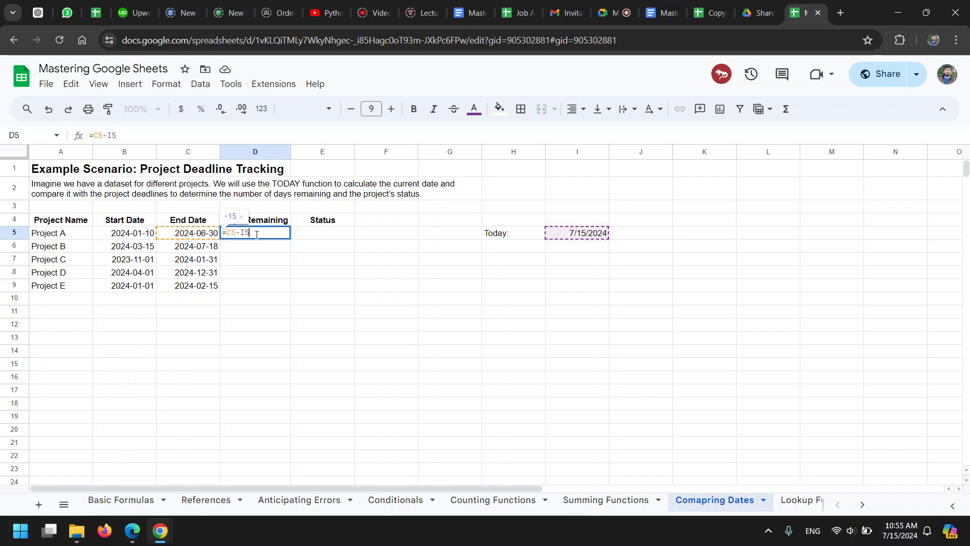
{"action": "key", "text": "Return"}
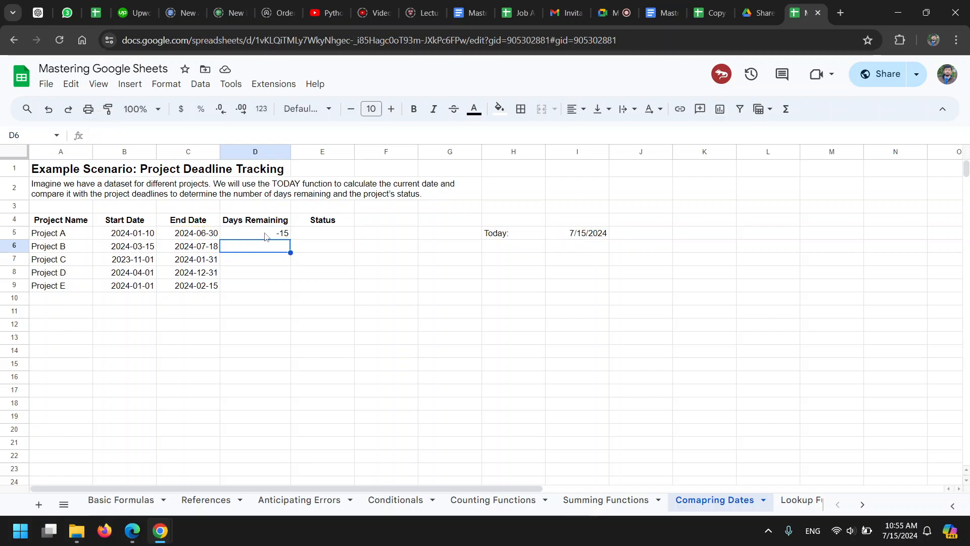
{"action": "left_click", "coordinate": [271, 237]}
{"action": "left_click_drag", "start_coordinate": [290, 240], "coordinate": [288, 286]}
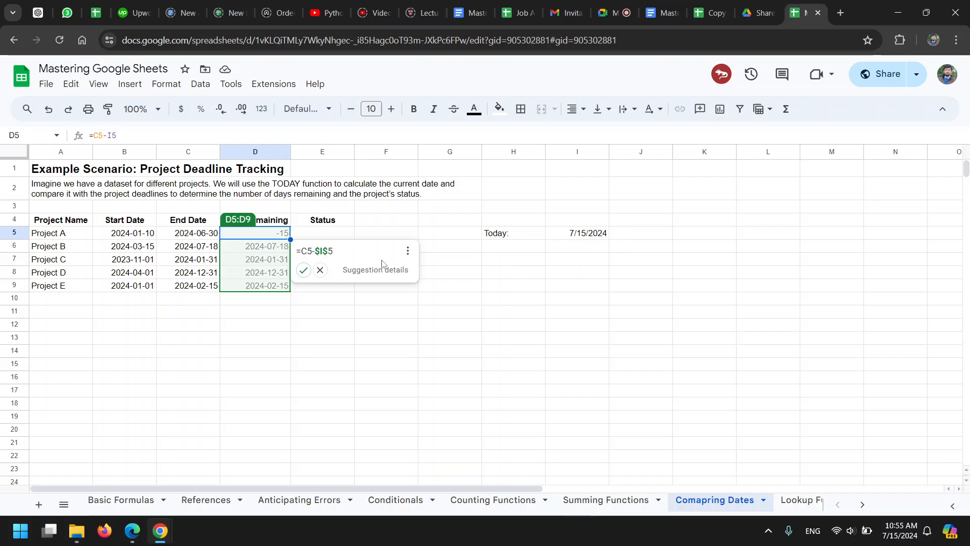
{"action": "left_click", "coordinate": [304, 271]}
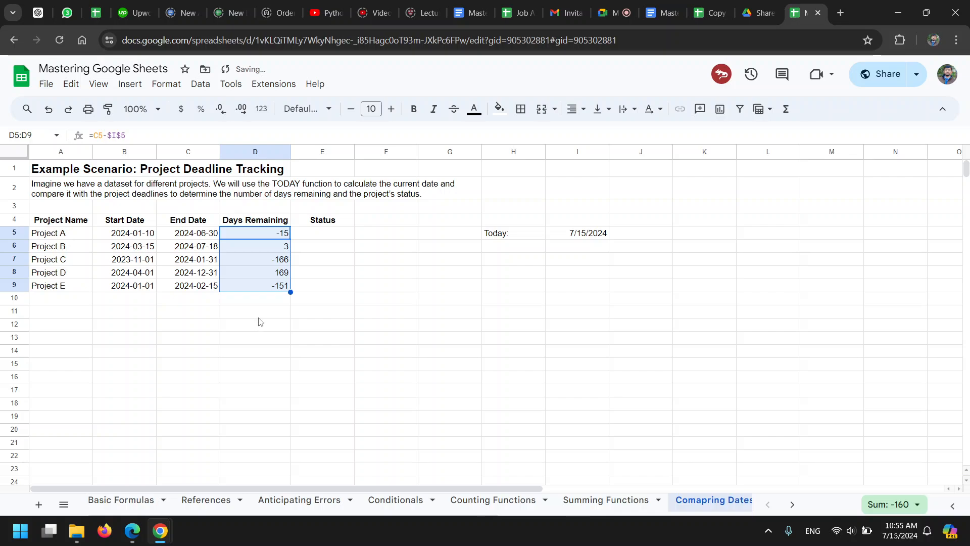
{"action": "left_click", "coordinate": [276, 236]}
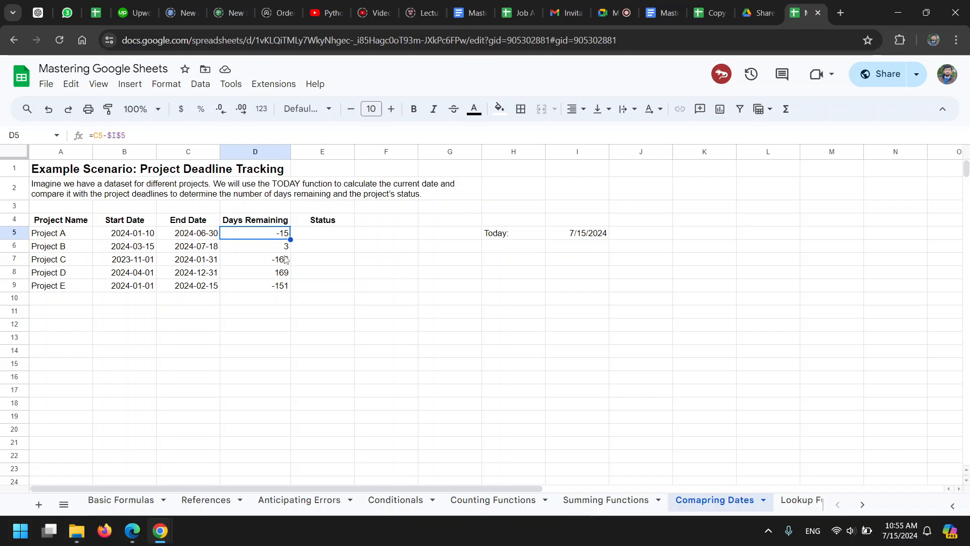
{"action": "key", "text": "Down"}
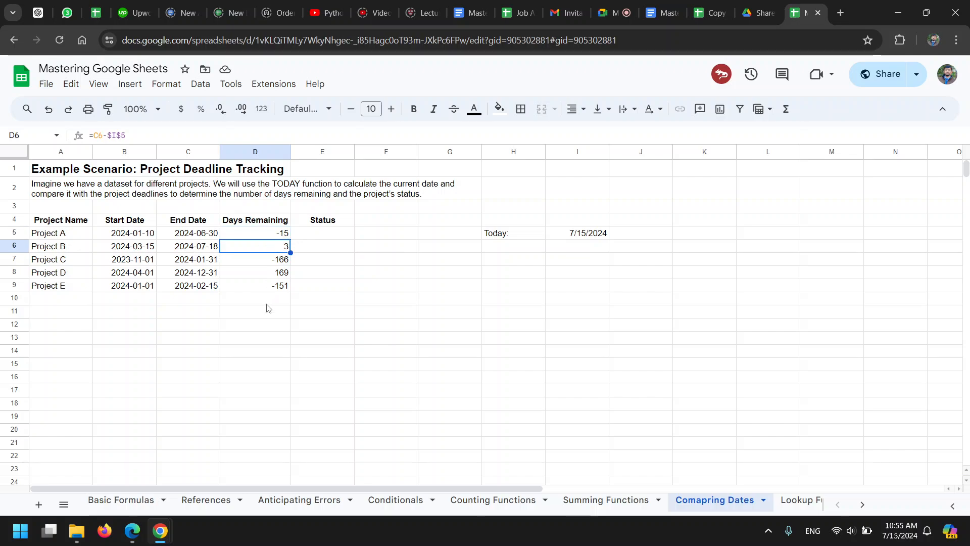
{"action": "left_click", "coordinate": [278, 275]}
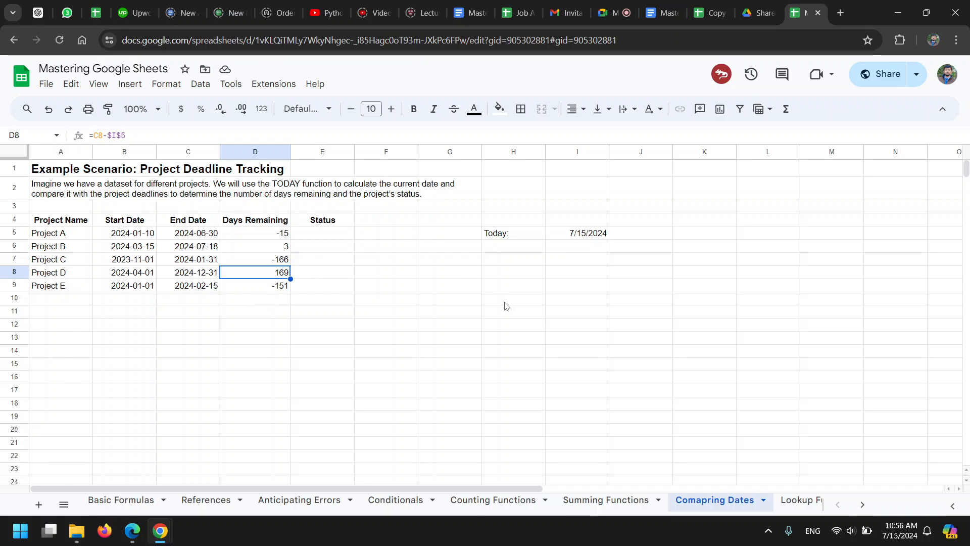
Enter the first status rule in row 10, with "Past" in H10 and "Overdue" in I10
{"action": "left_click", "coordinate": [517, 298]}
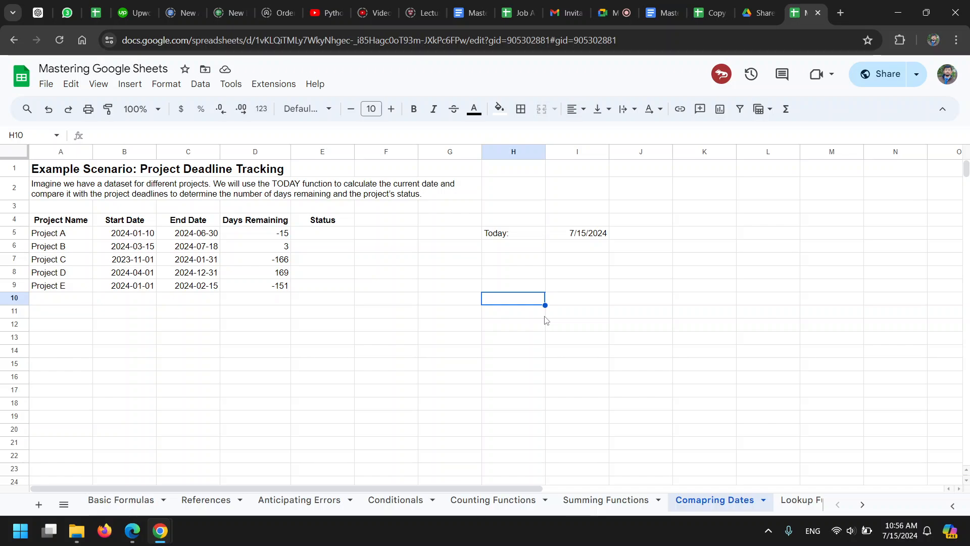
{"action": "type", "text": "Past"}
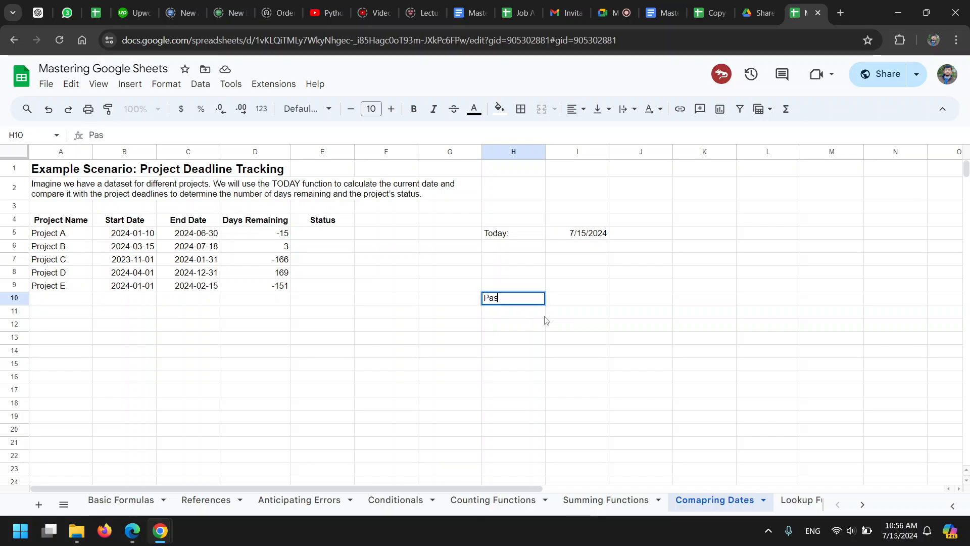
{"action": "key", "text": "Tab"}
{"action": "type", "text": "Oerdue"}
{"action": "key", "text": "Return"}
{"action": "key", "text": "Up"}
{"action": "key", "text": "F2"}
{"action": "key", "text": "Left"}
{"action": "key", "text": "Left"}
{"action": "key", "text": "Left"}
{"action": "key", "text": "Left"}
{"action": "key", "text": "Left"}
{"action": "type", "text": "v"}
{"action": "key", "text": "Return"}
Enter the second status rule in row 11, with "within 7" in H11 and "Due soon" in I11
{"action": "left_click", "coordinate": [544, 318]}
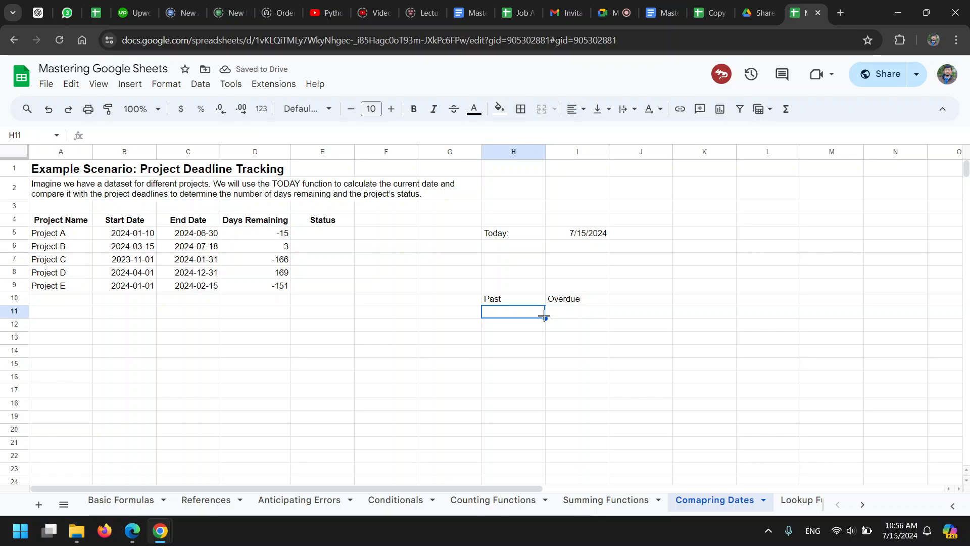
{"action": "type", "text": "wit"}
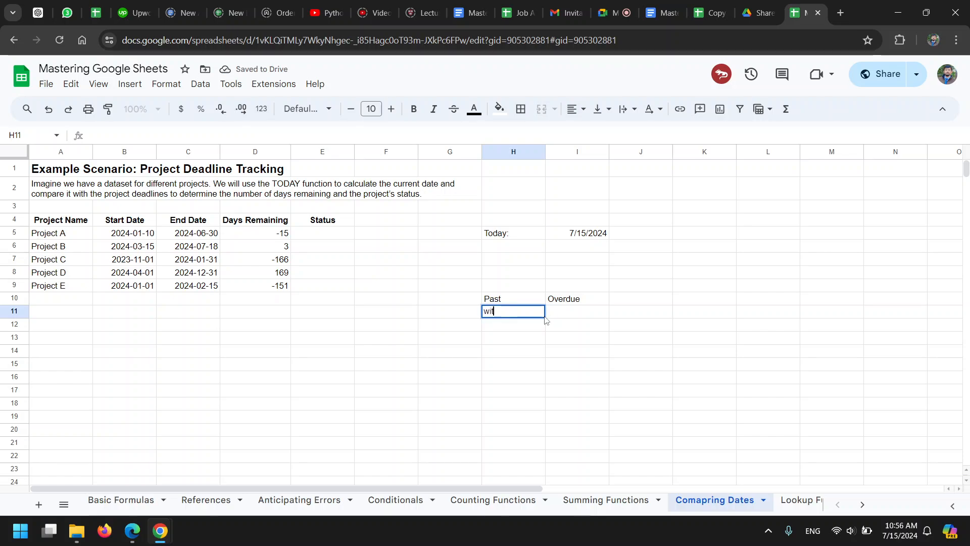
{"action": "type", "text": "hin 7"}
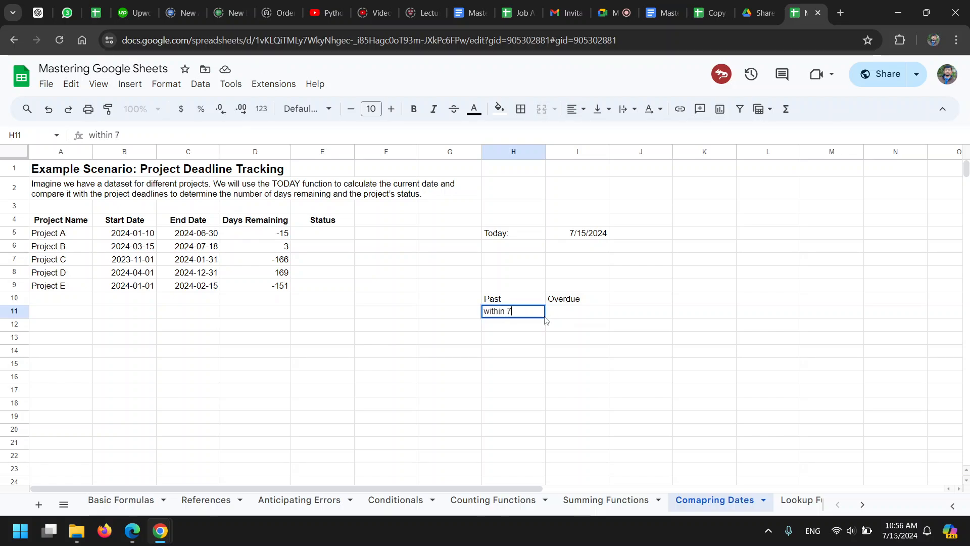
{"action": "key", "text": "Right"}
{"action": "key", "text": "Page_Down"}
{"action": "key", "text": "ctrl+Up"}
{"action": "key", "text": "Down"}
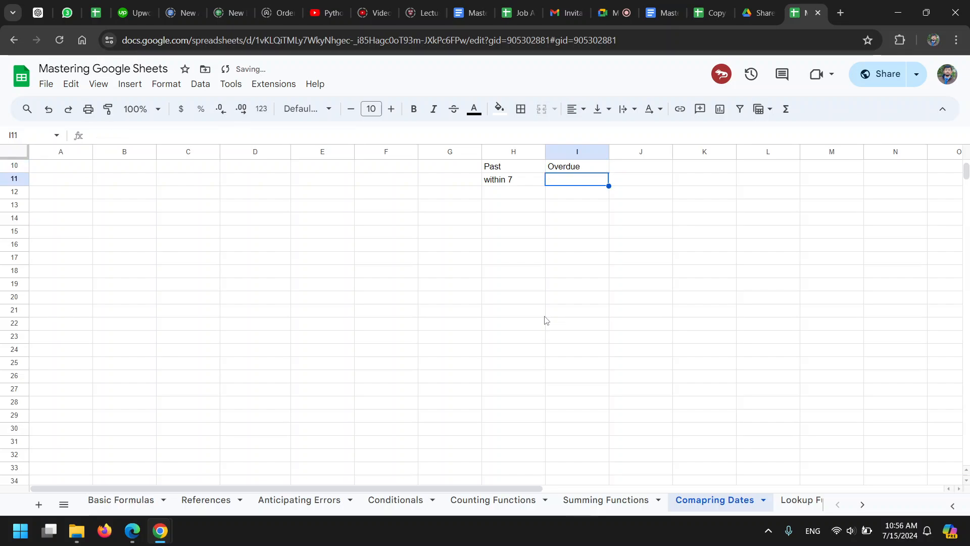
{"action": "scroll", "coordinate": [545, 319], "scroll_direction": "up", "scroll_amount": 3}
{"action": "type", "text": "Approaching soon"}
{"action": "key", "text": "Return"}
{"action": "double_click", "coordinate": [597, 315]}
{"action": "left_click_drag", "start_coordinate": [594, 312], "coordinate": [486, 317]}
{"action": "type", "text": "Due"}
Enter the third status rule in row 12, with "after 7 days" in H12 and "in future" in I12
{"action": "left_click", "coordinate": [514, 326]}
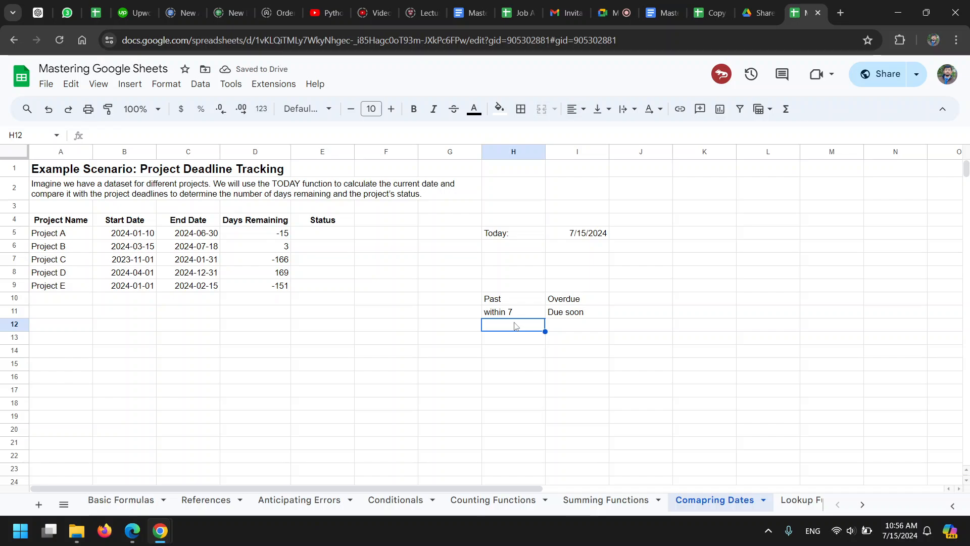
{"action": "type", "text": "after 7 days"}
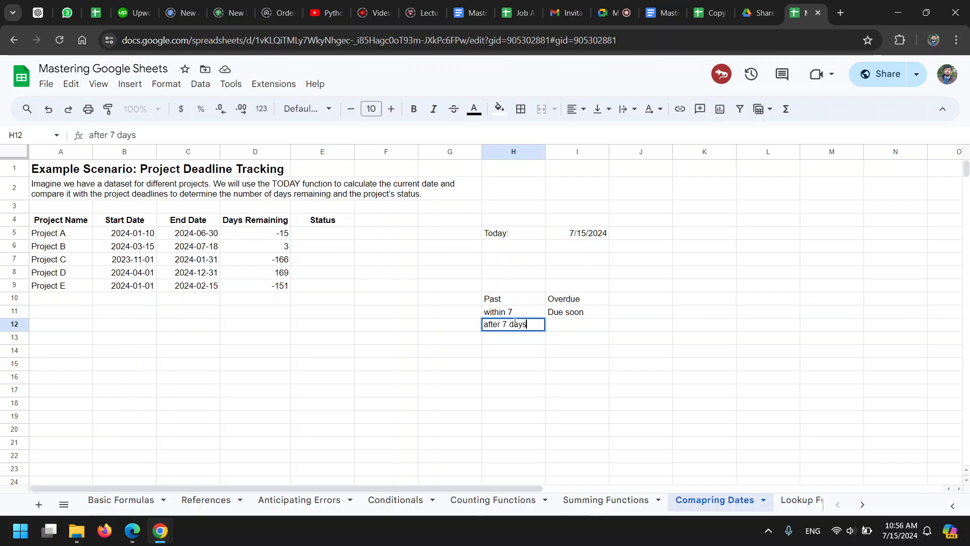
{"action": "key", "text": "Return"}
{"action": "left_click", "coordinate": [572, 326]}
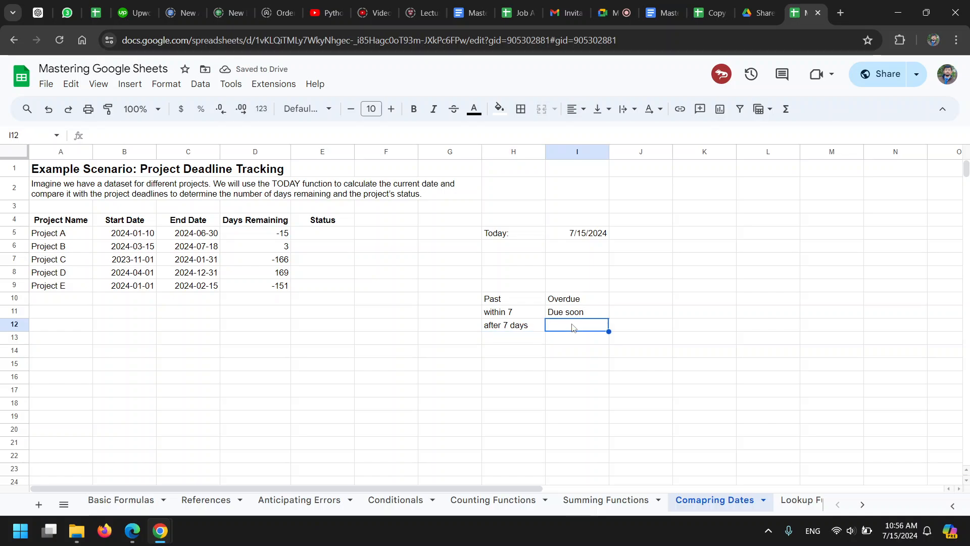
{"action": "type", "text": "in f"}
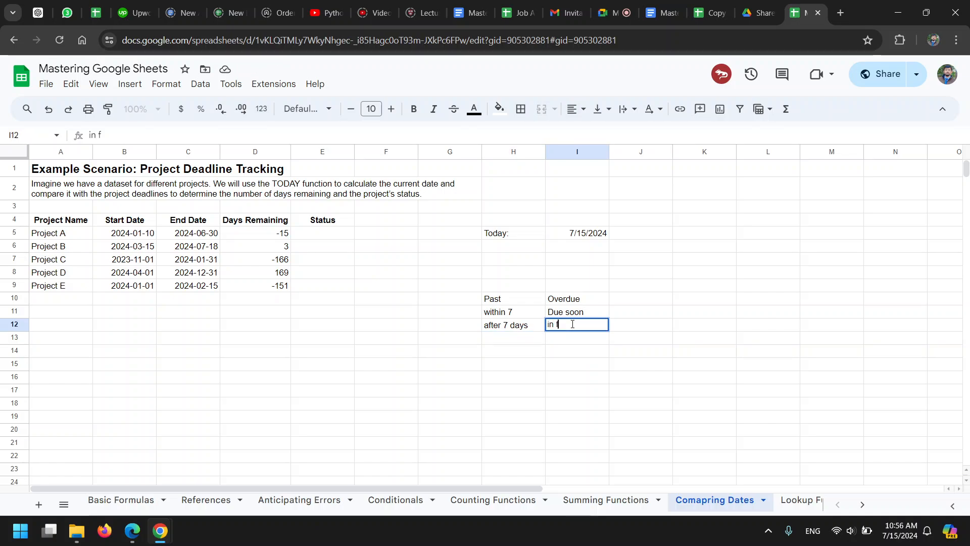
{"action": "type", "text": "uture"}
{"action": "key", "text": "Return"}
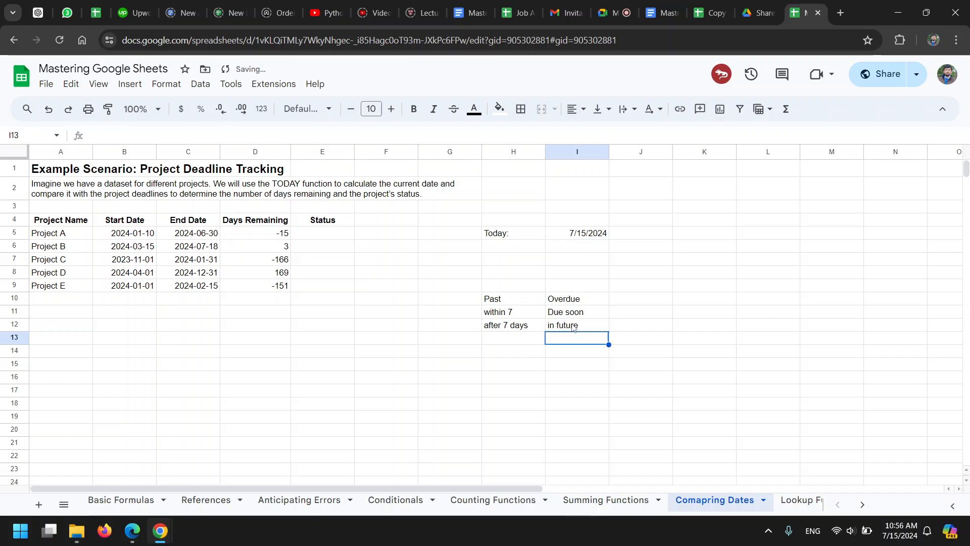
{"action": "left_click", "coordinate": [581, 301]}
{"action": "left_click_drag", "start_coordinate": [580, 301], "coordinate": [576, 328]}
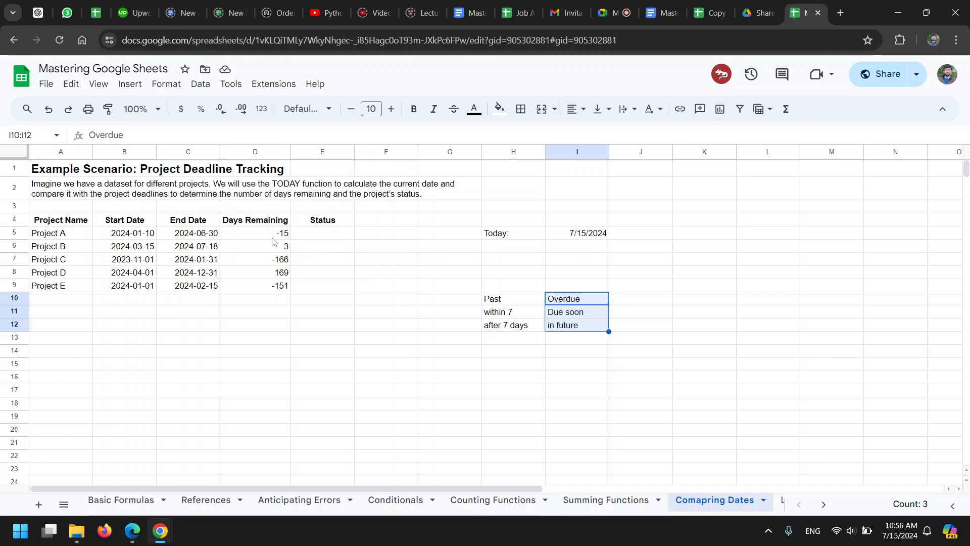
{"action": "left_click", "coordinate": [581, 234]}
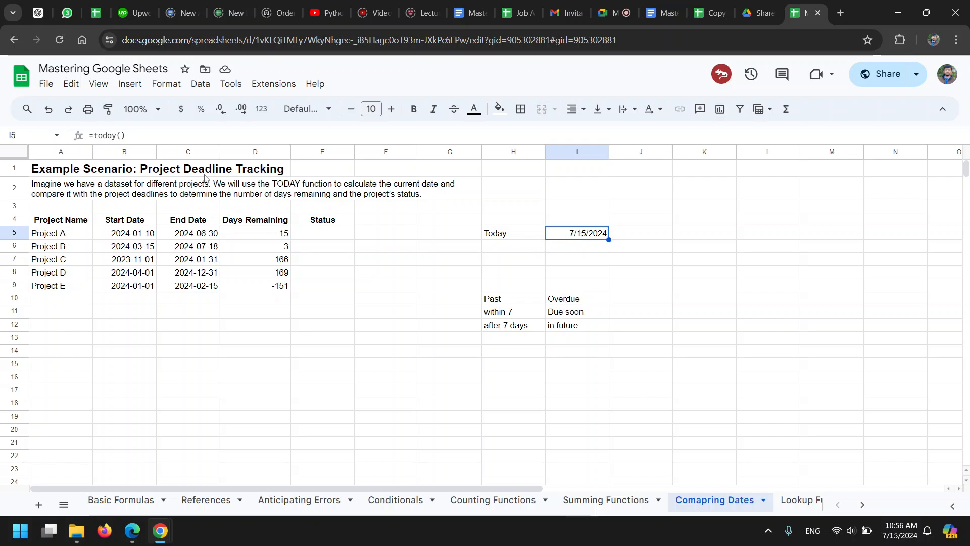
{"action": "left_click", "coordinate": [317, 248]}
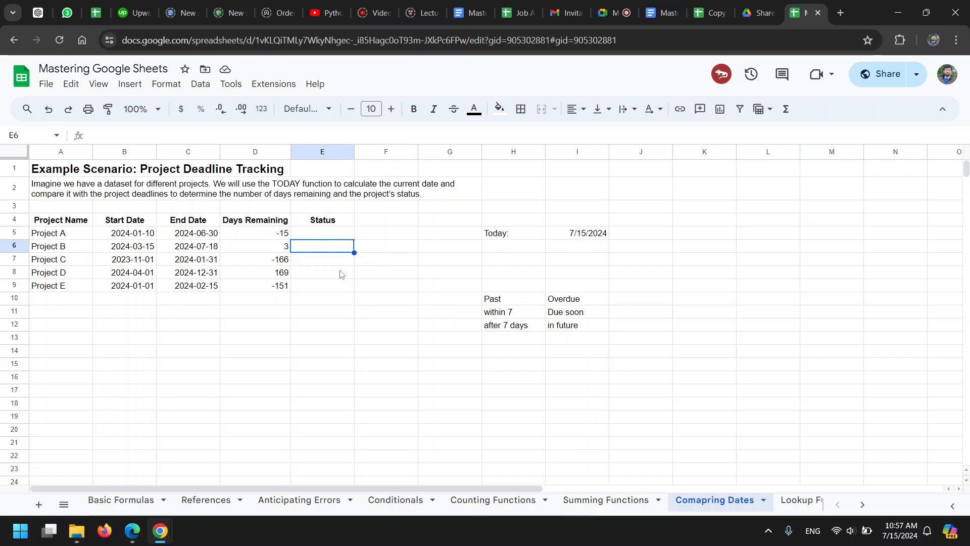
Begin the Status formula for Project A in E5 with =if(D5<1,"Overdue", as the first condition
{"action": "left_click", "coordinate": [333, 236]}
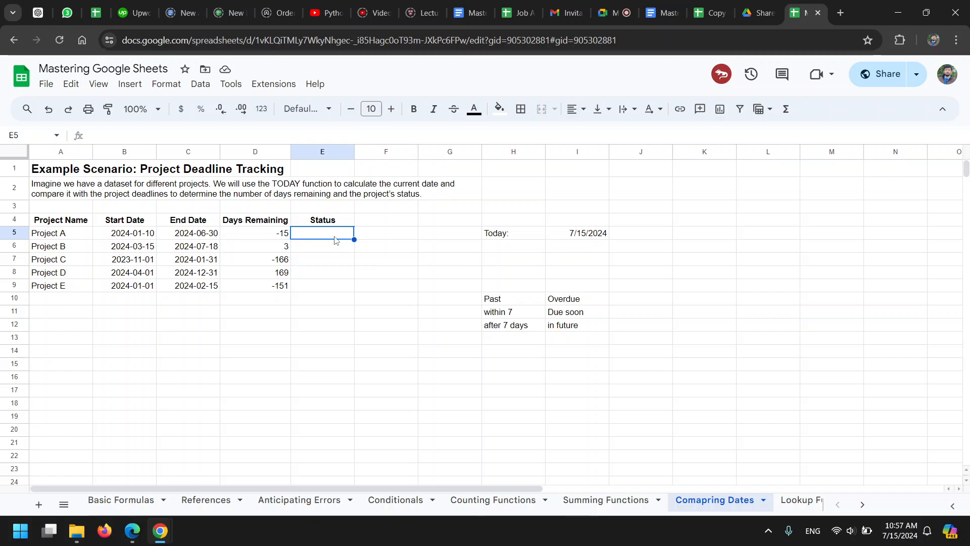
{"action": "type", "text": "=if"}
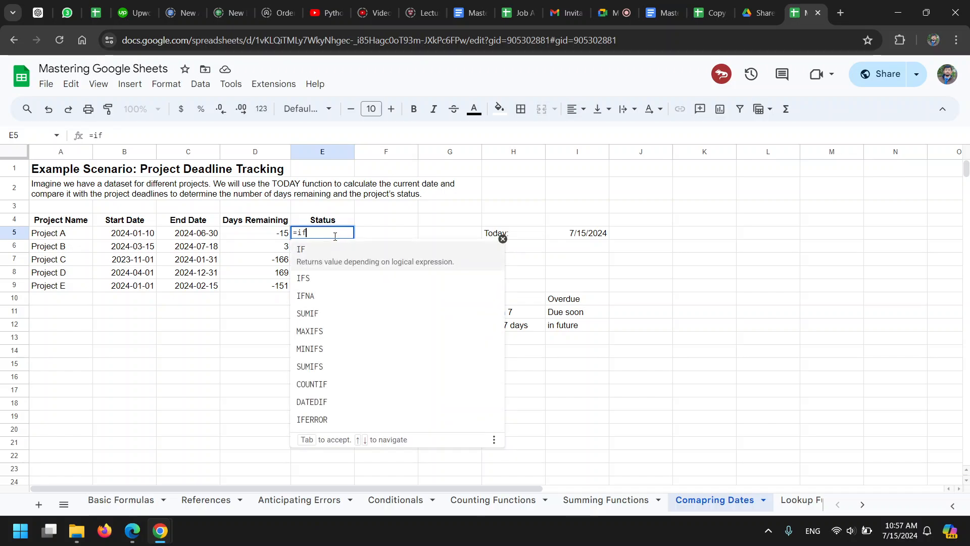
{"action": "type", "text": "("}
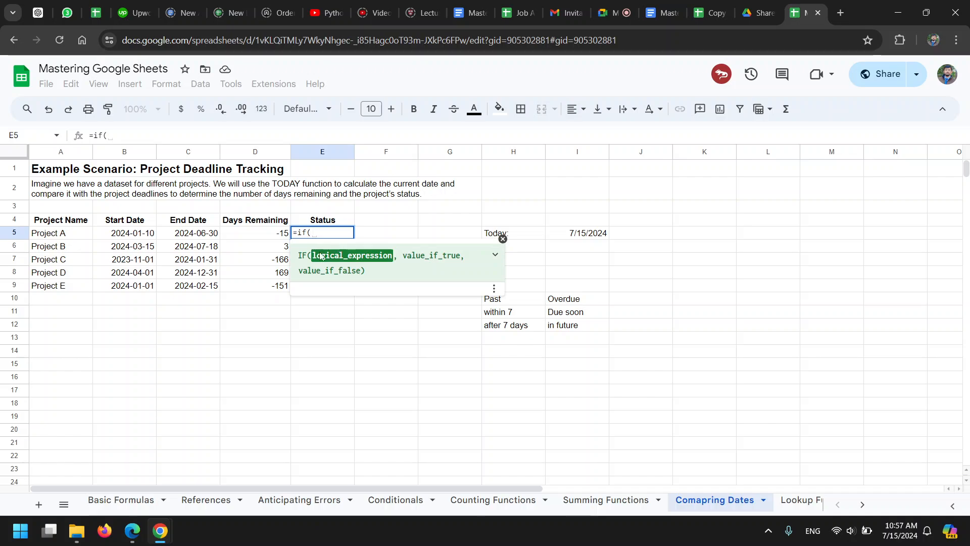
{"action": "left_click", "coordinate": [276, 236]}
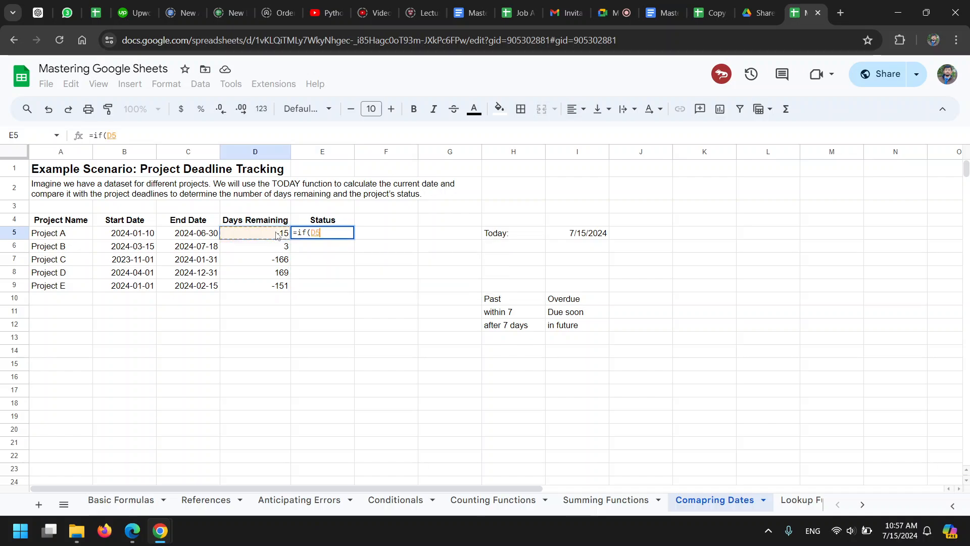
{"action": "type", "text": "<1"}
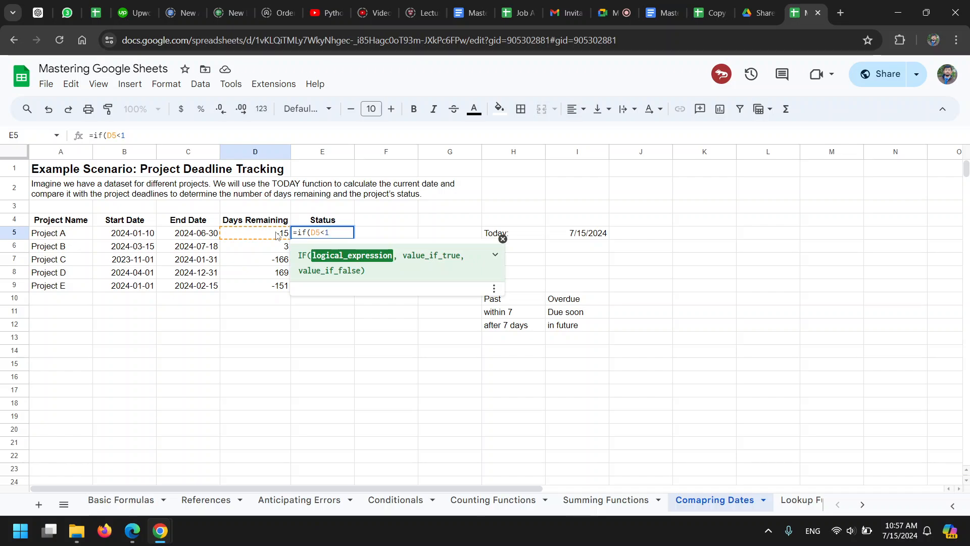
{"action": "type", "text": ",\""}
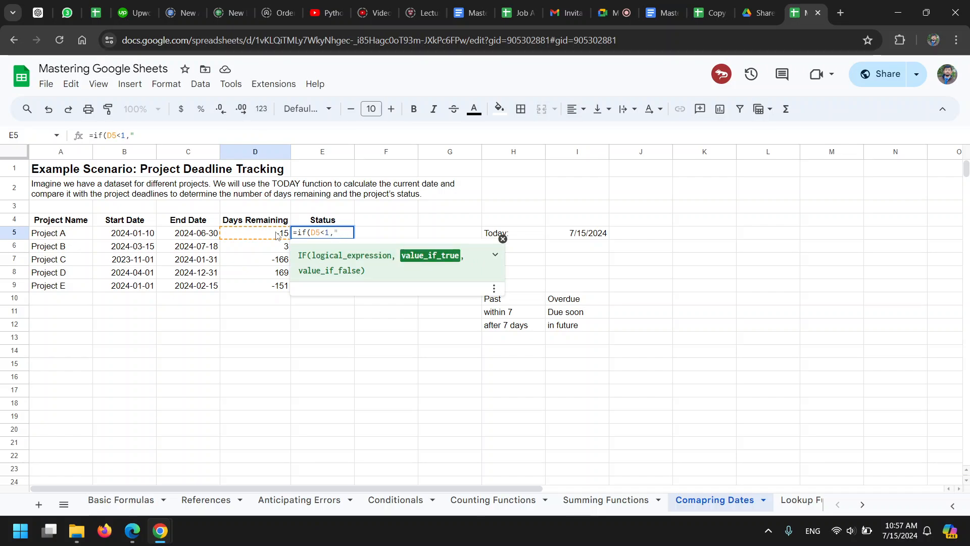
{"action": "type", "text": "Overdue"}
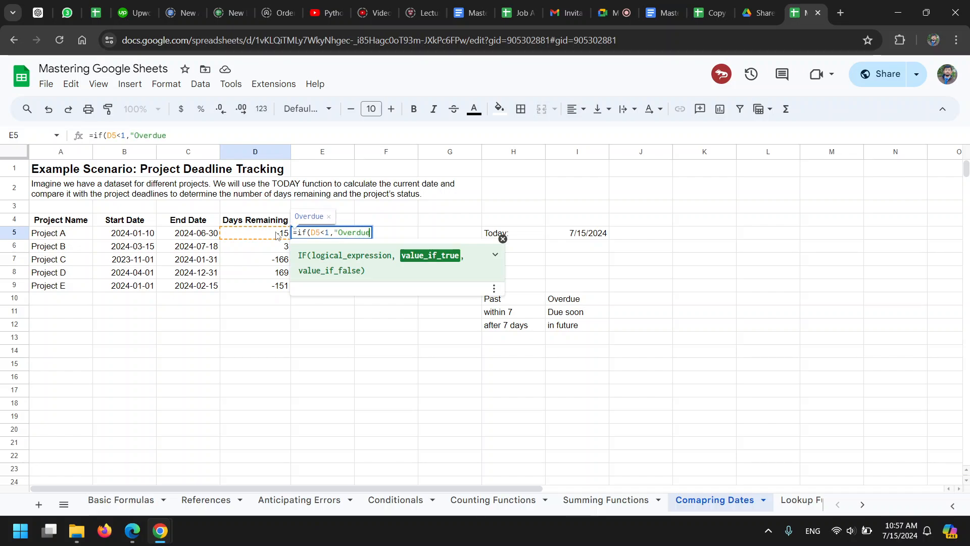
{"action": "type", "text": "\""}
{"action": "type", "text": ","}
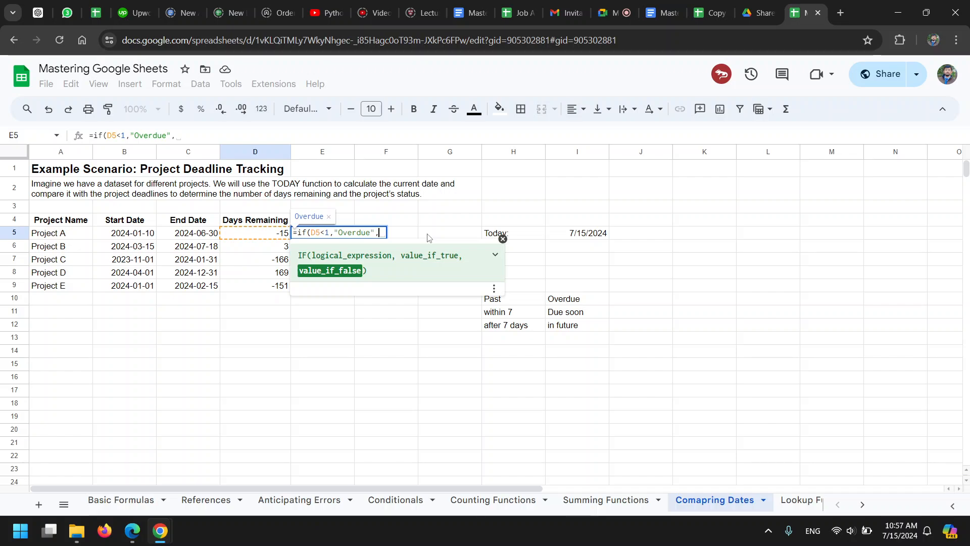
Complete the E5 formula with the nested condition if(D5<7,"Due soon","in future")) and enter it
{"action": "type", "text": "if("}
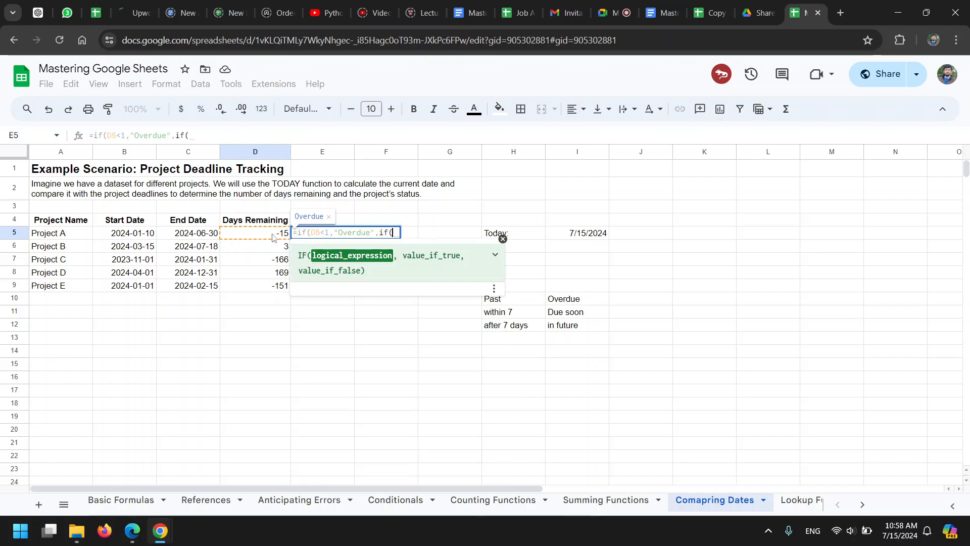
{"action": "left_click", "coordinate": [273, 237]}
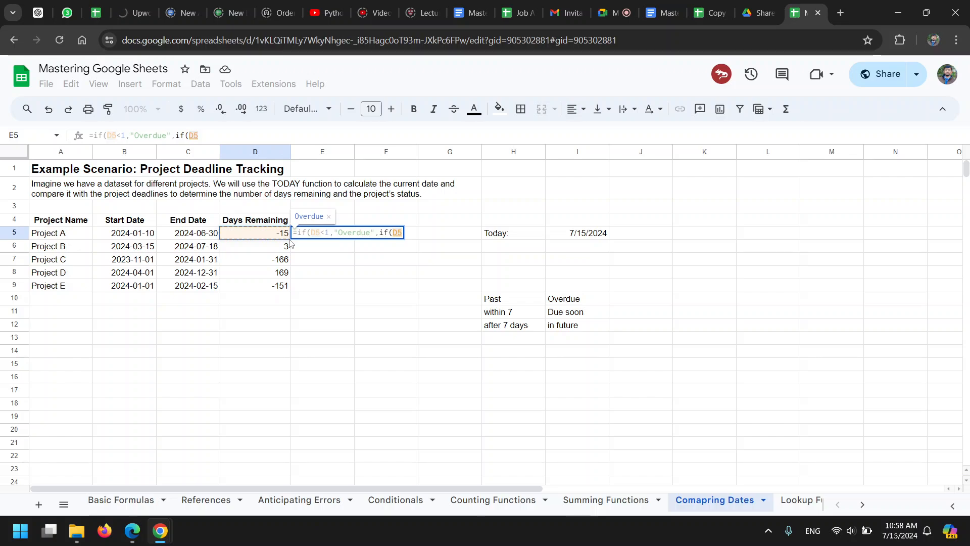
{"action": "type", "text": "<7"}
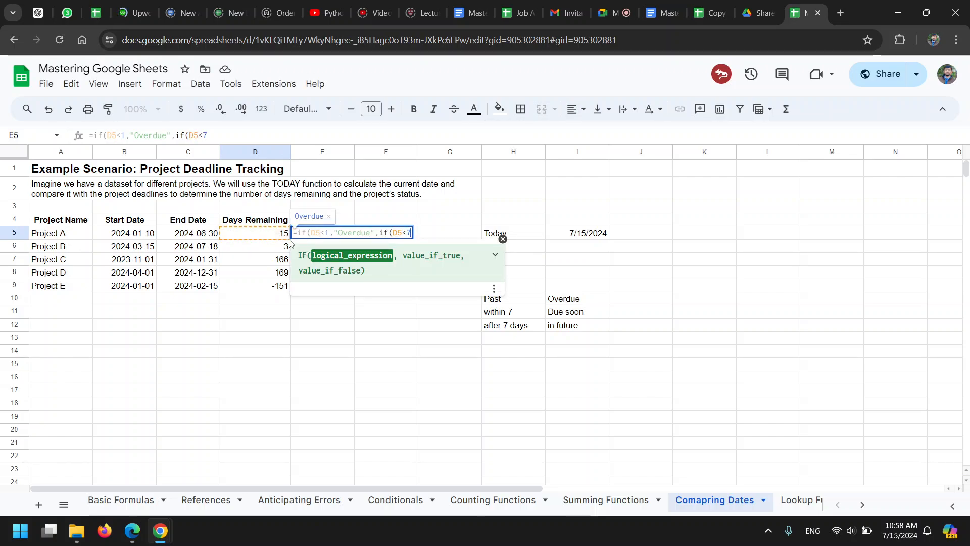
{"action": "type", "text": ",\""}
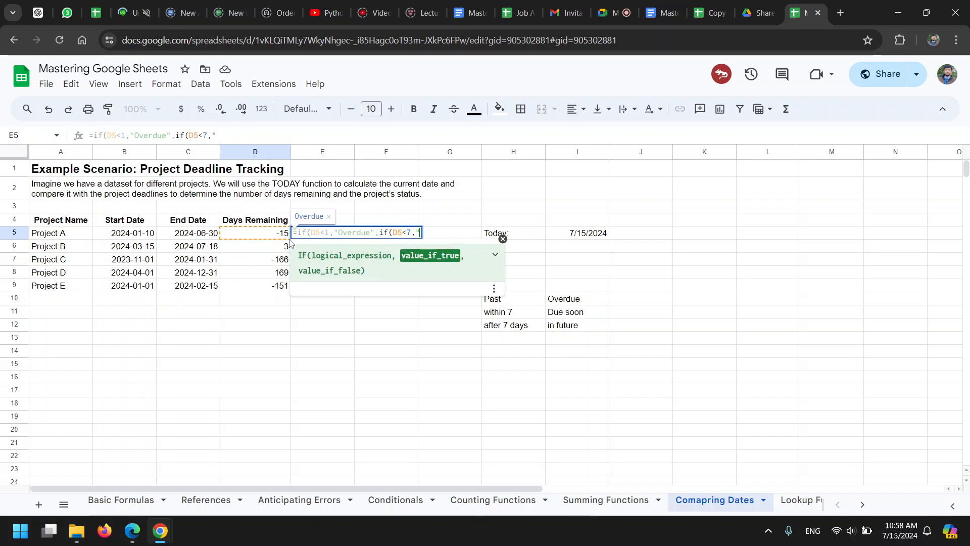
{"action": "type", "text": "Due soon"}
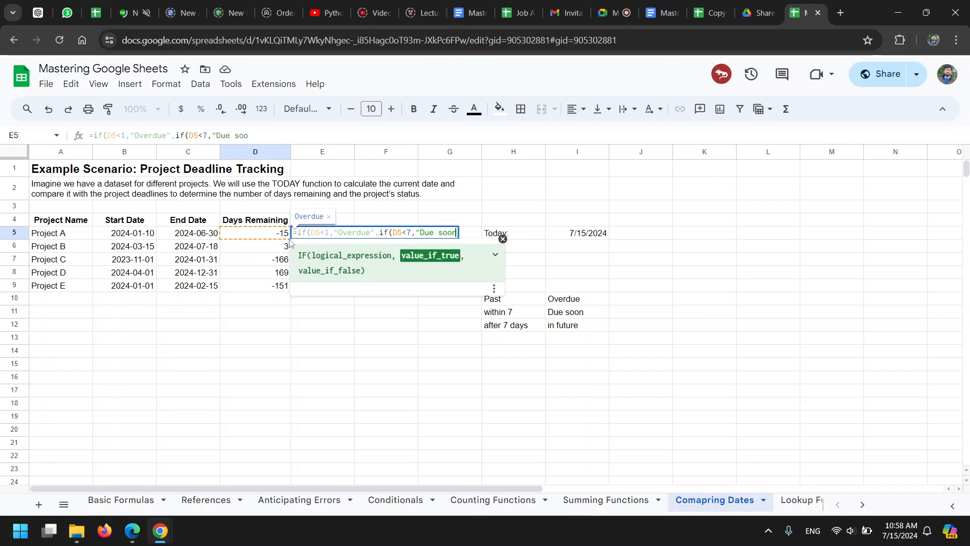
{"action": "type", "text": "\","}
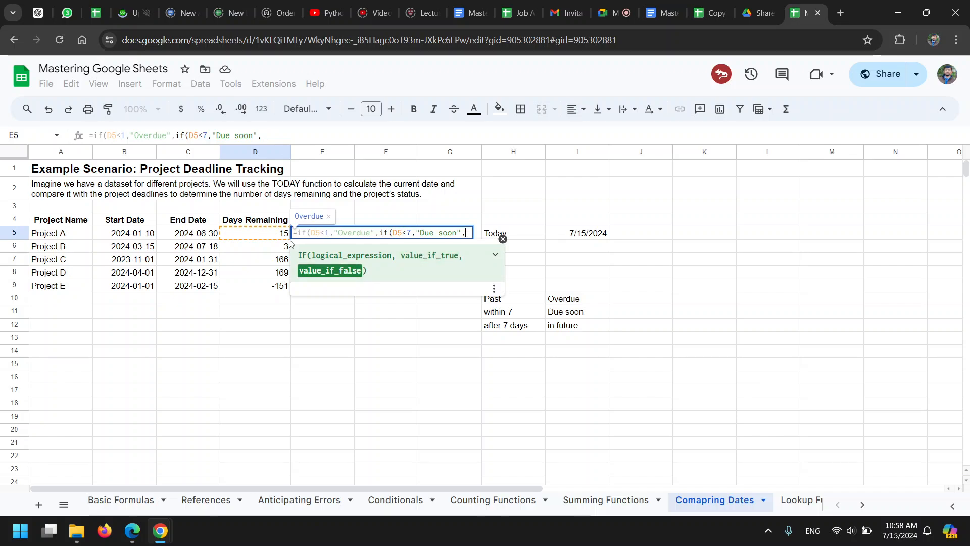
{"action": "type", "text": "\"in f"}
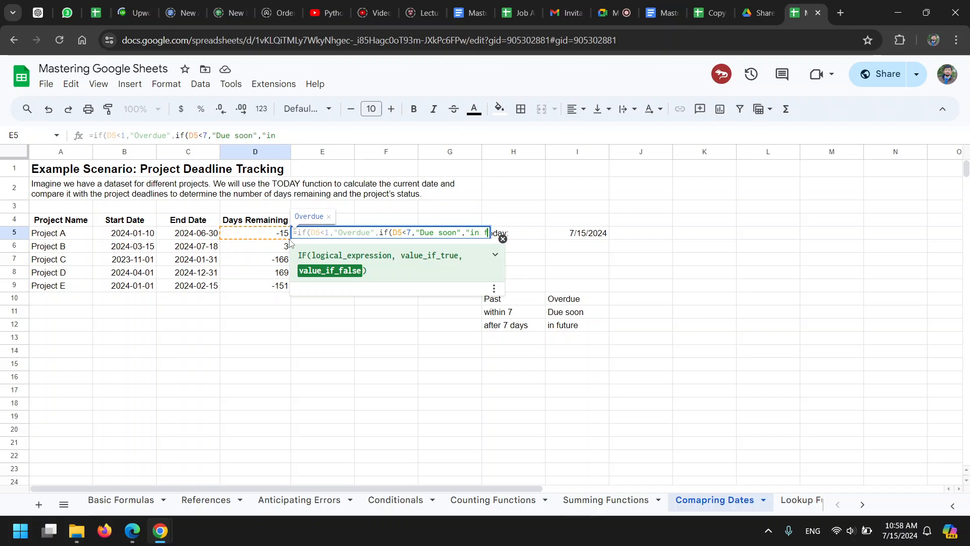
{"action": "type", "text": "uture\")"}
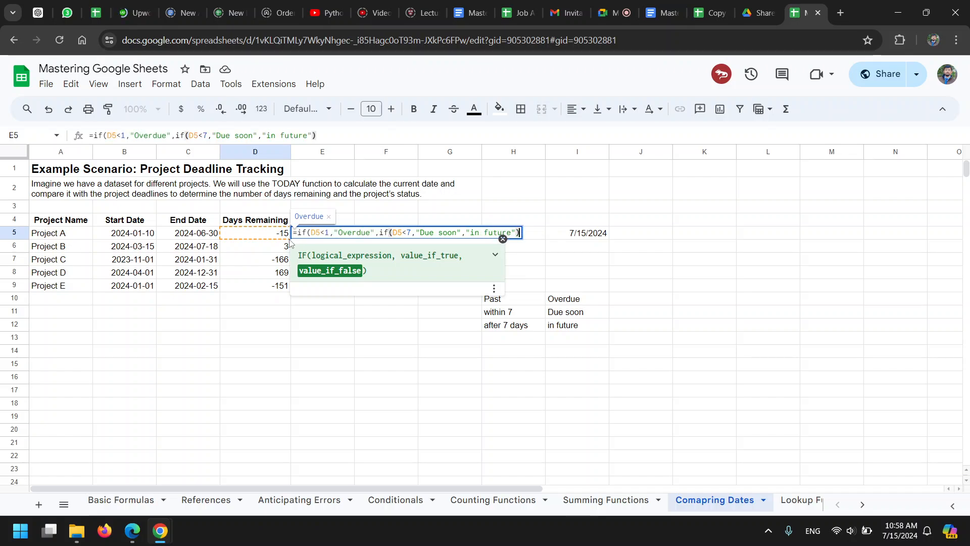
{"action": "type", "text": ")"}
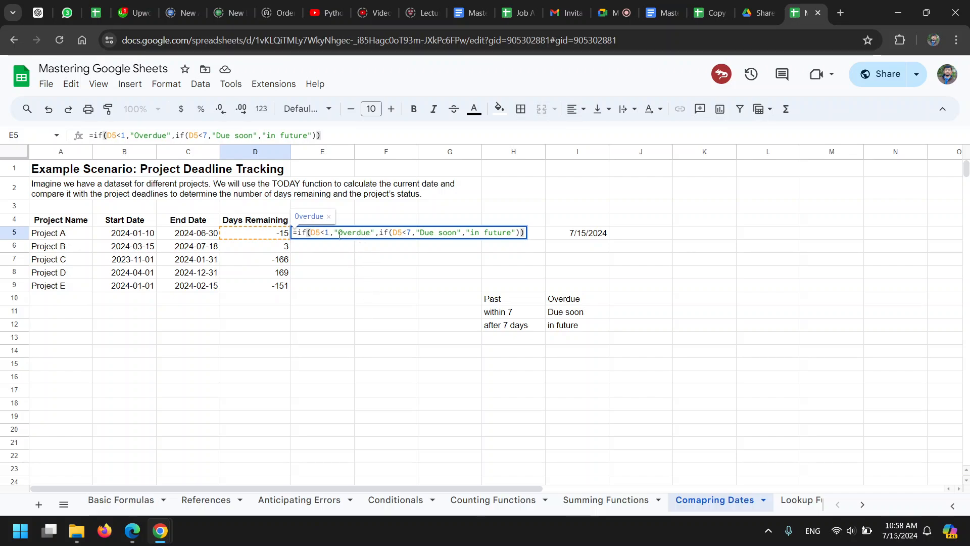
{"action": "left_click_drag", "start_coordinate": [339, 233], "coordinate": [372, 232]}
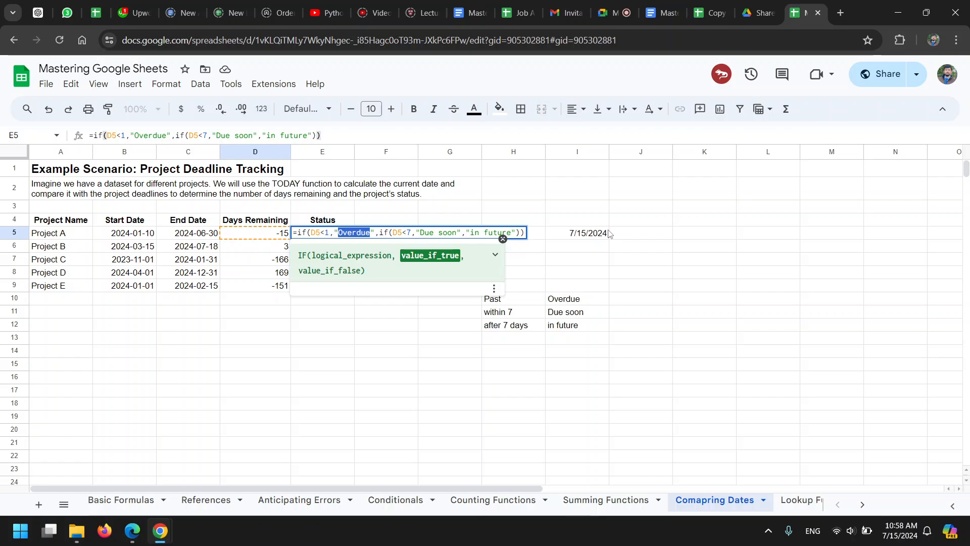
{"action": "key", "text": "Return"}
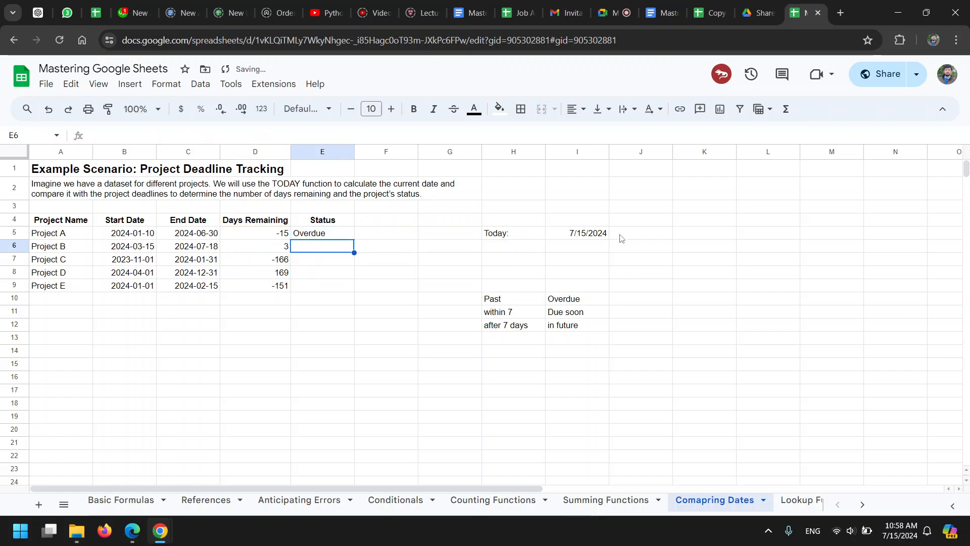
Fill the Status formula from E5 down to E9, and check the days remaining for Projects C, E and D against their statuses
{"action": "left_click", "coordinate": [278, 234]}
{"action": "left_click", "coordinate": [348, 237]}
{"action": "left_click_drag", "start_coordinate": [354, 239], "coordinate": [343, 302]}
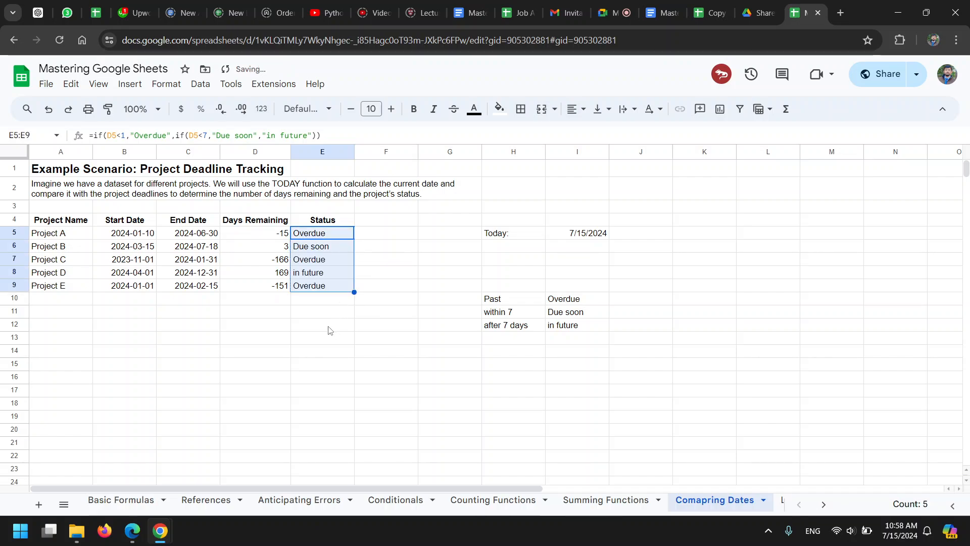
{"action": "left_click", "coordinate": [281, 262]}
{"action": "left_click", "coordinate": [281, 286], "text": "ctrl"}
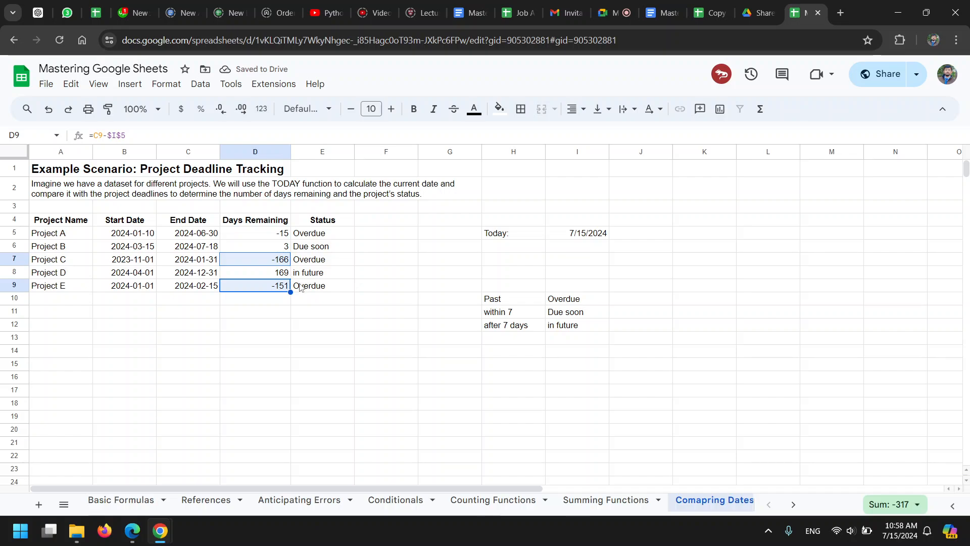
{"action": "left_click", "coordinate": [286, 275]}
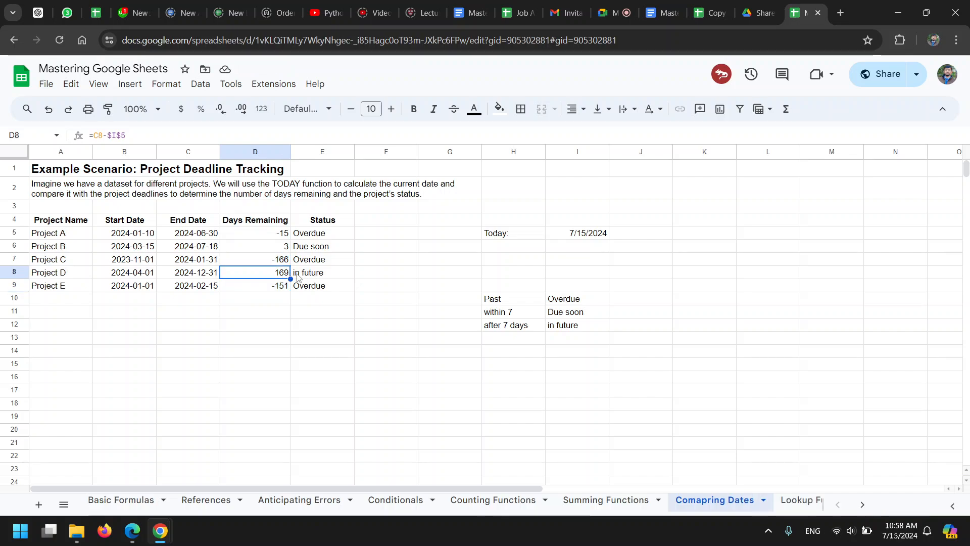